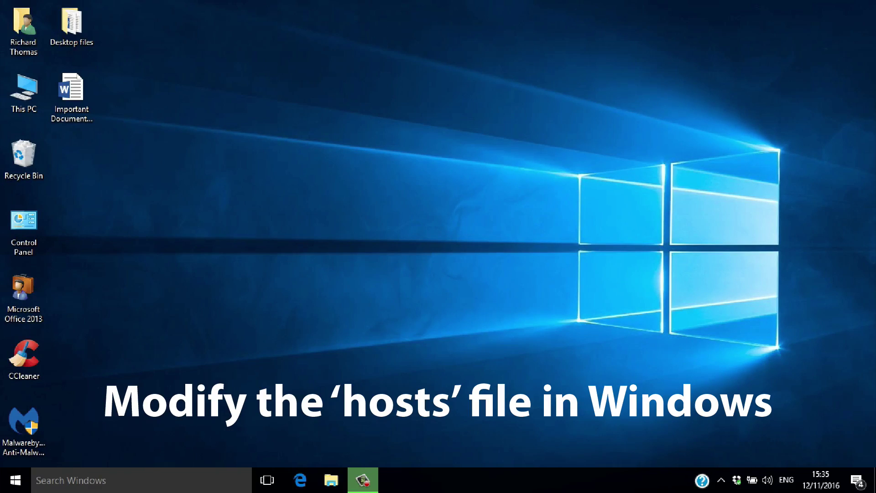
Step: Search the Start menu for 'notepad' and run Notepad as administrator
{"action": "key", "text": "super"}
{"action": "type", "text": "n"}
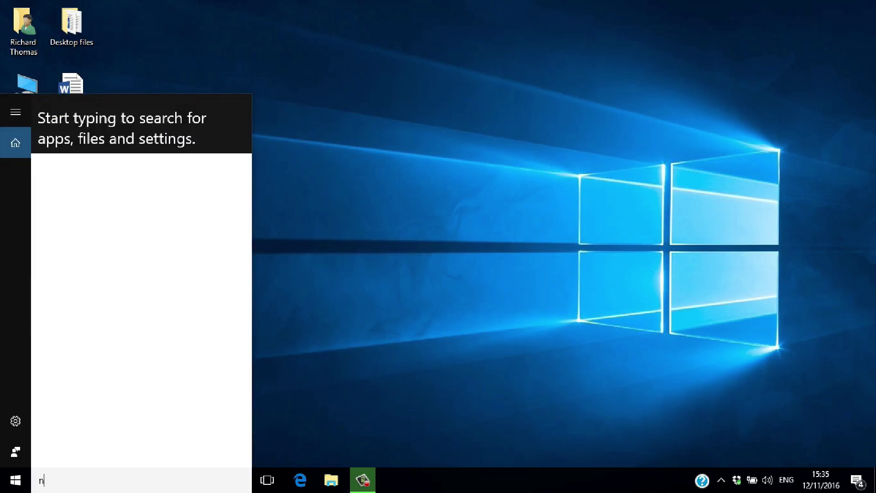
{"action": "type", "text": "ote"}
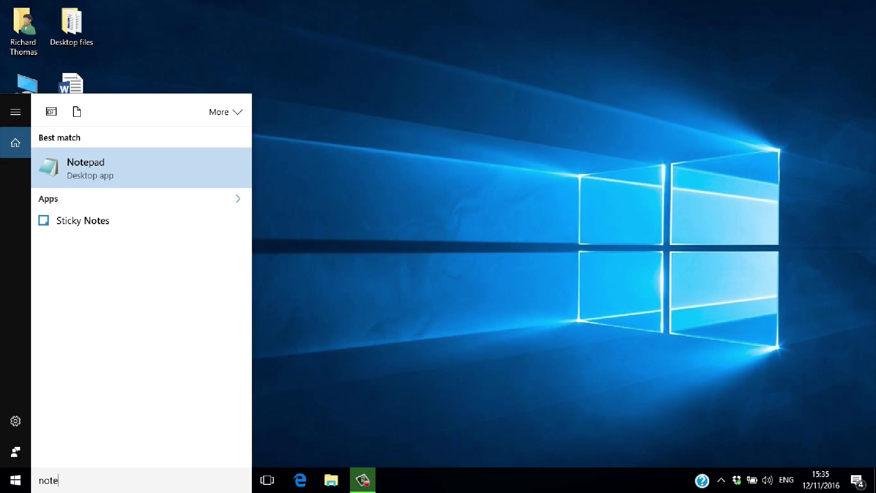
{"action": "type", "text": "pad"}
{"action": "key", "text": "shift+F10"}
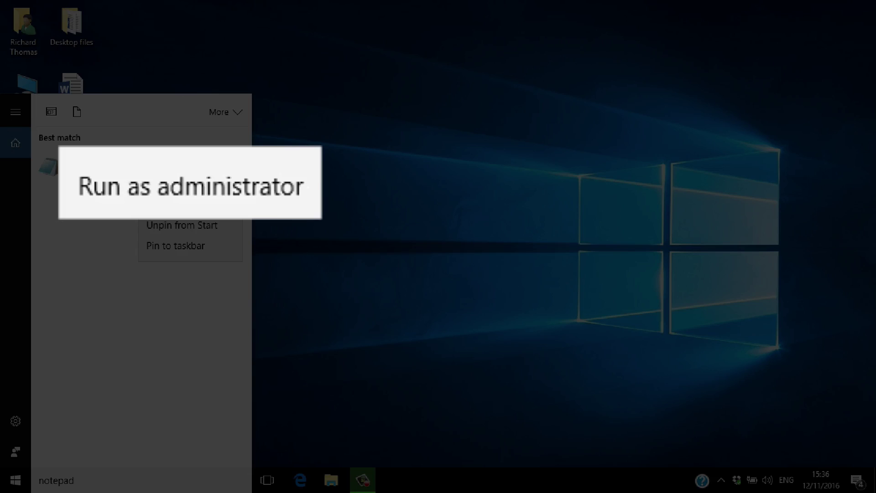
{"action": "key", "text": "Up"}
{"action": "key", "text": "Up"}
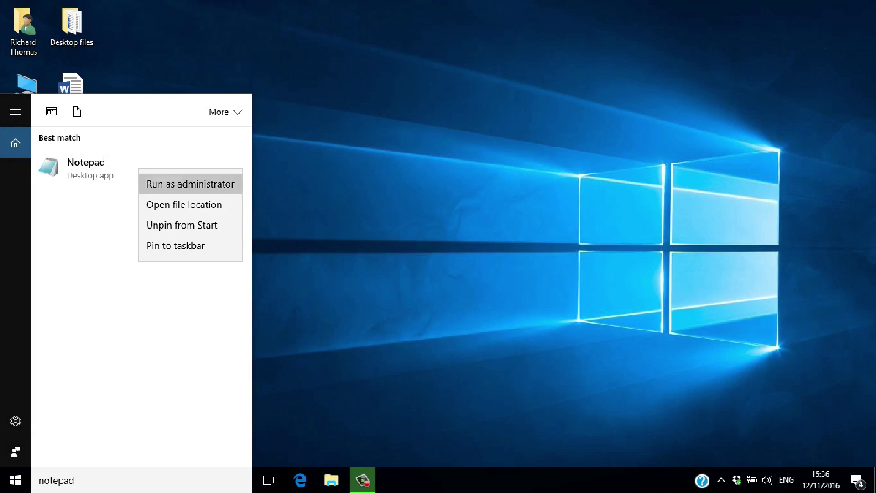
{"action": "key", "text": "Return"}
{"action": "key", "text": "alt+f"}
{"action": "key", "text": "Down"}
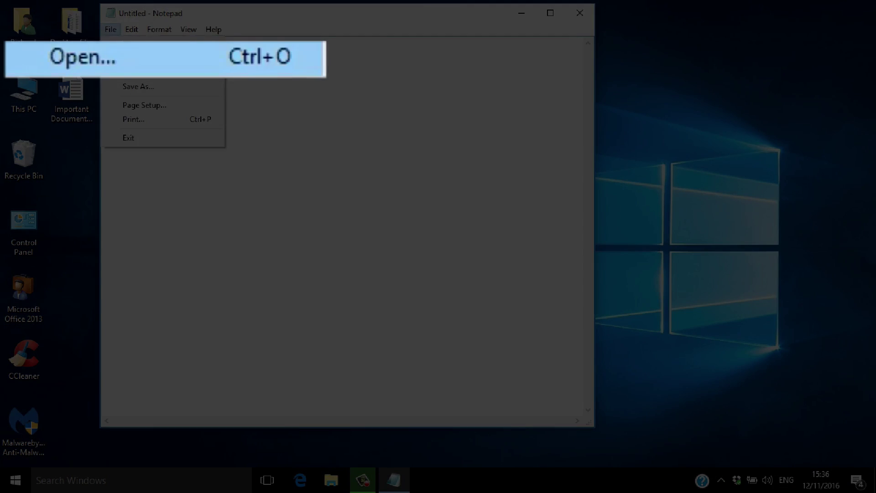
Step: In the Open dialog, browse into Windows\System32\drivers\etc
{"action": "key", "text": "Return"}
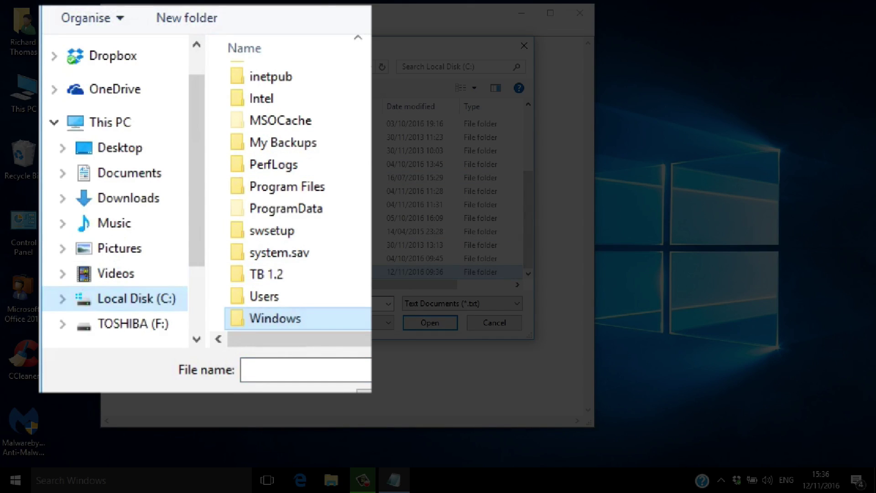
{"action": "double_click", "coordinate": [397, 272]}
{"action": "scroll", "coordinate": [410, 230], "scroll_direction": "down", "scroll_amount": 15}
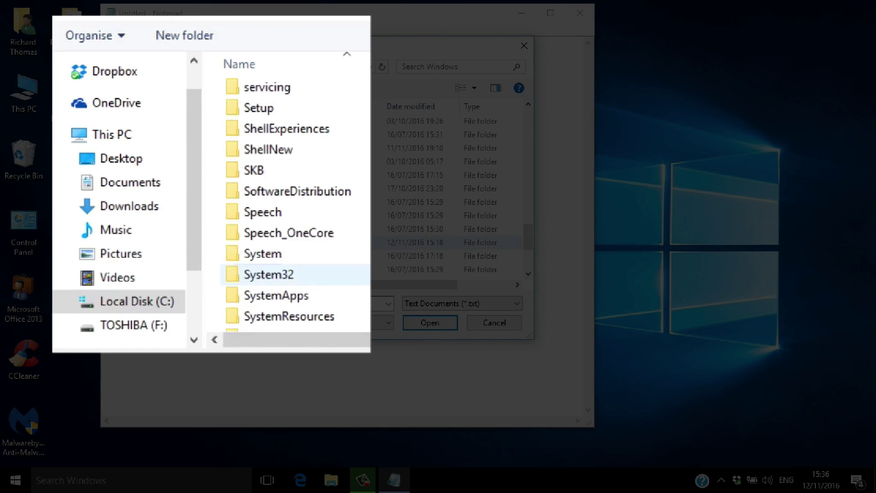
{"action": "double_click", "coordinate": [397, 242]}
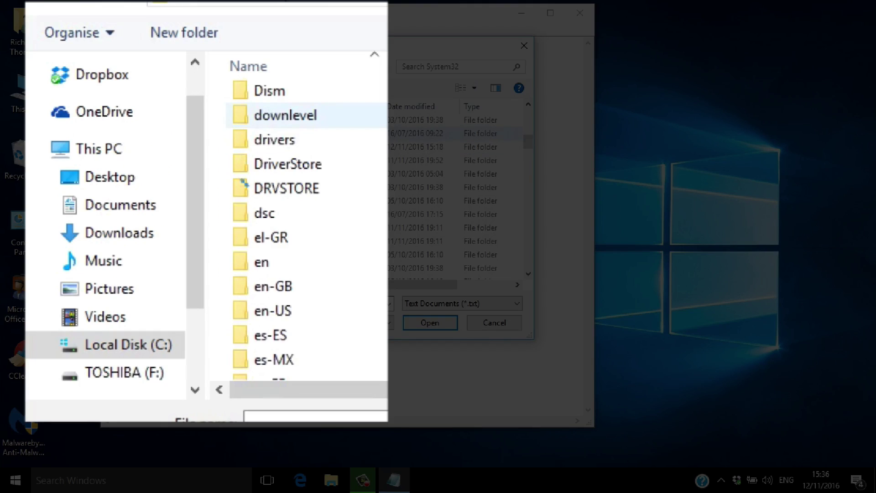
{"action": "double_click", "coordinate": [397, 147]}
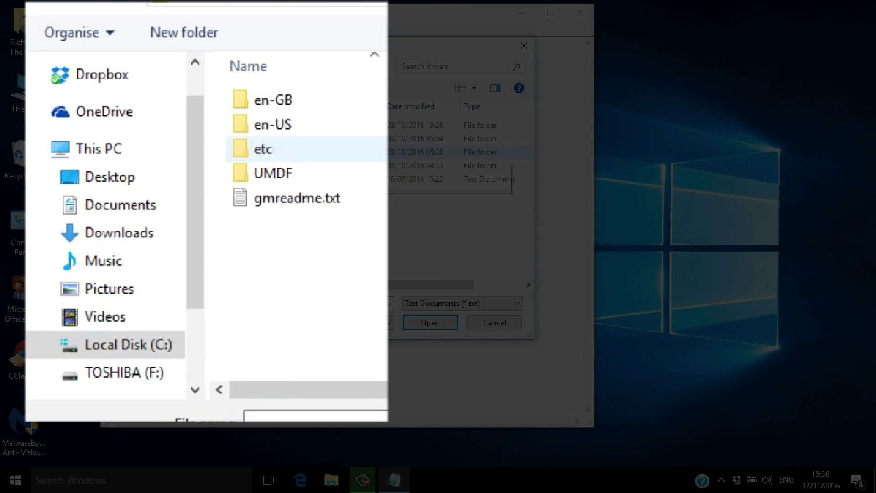
{"action": "double_click", "coordinate": [397, 151]}
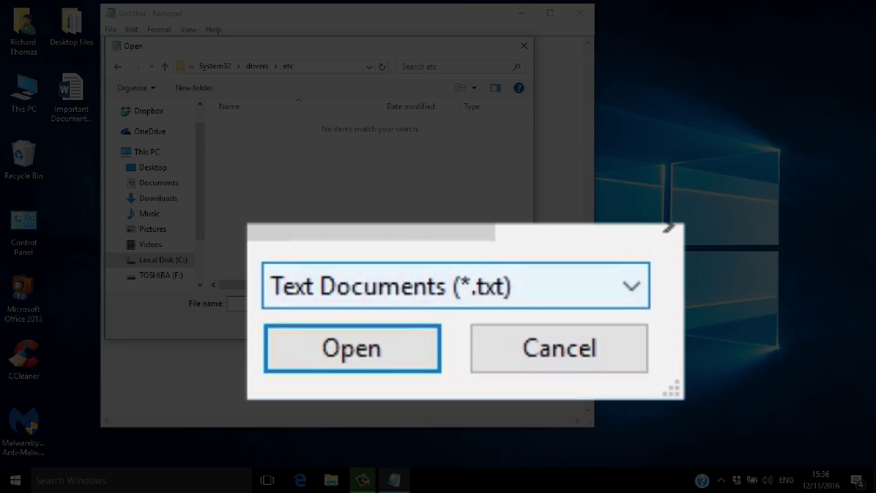
{"action": "left_click", "coordinate": [460, 303]}
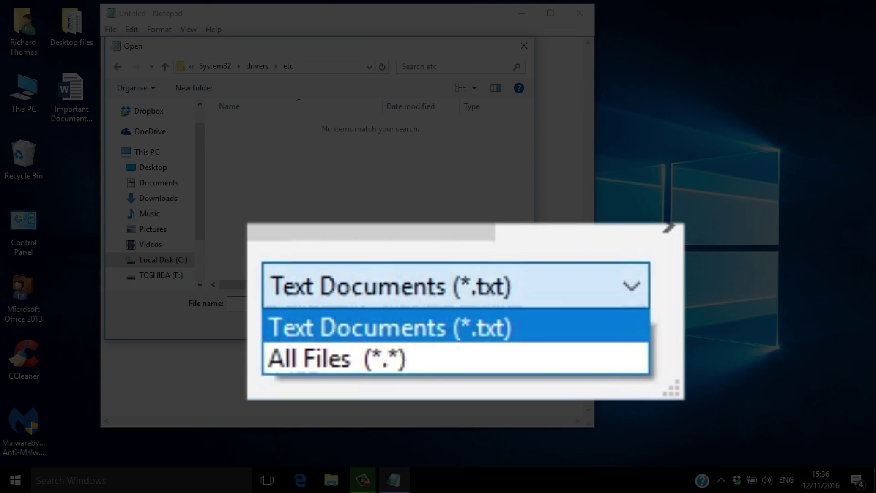
Step: Switch the file filter to All Files (*.*) and open the hosts file
{"action": "left_click", "coordinate": [333, 359]}
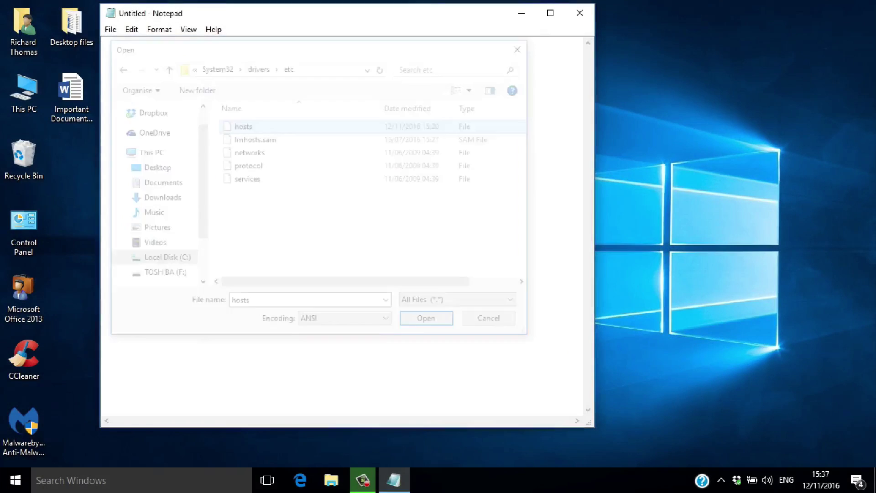
{"action": "key", "text": "Return"}
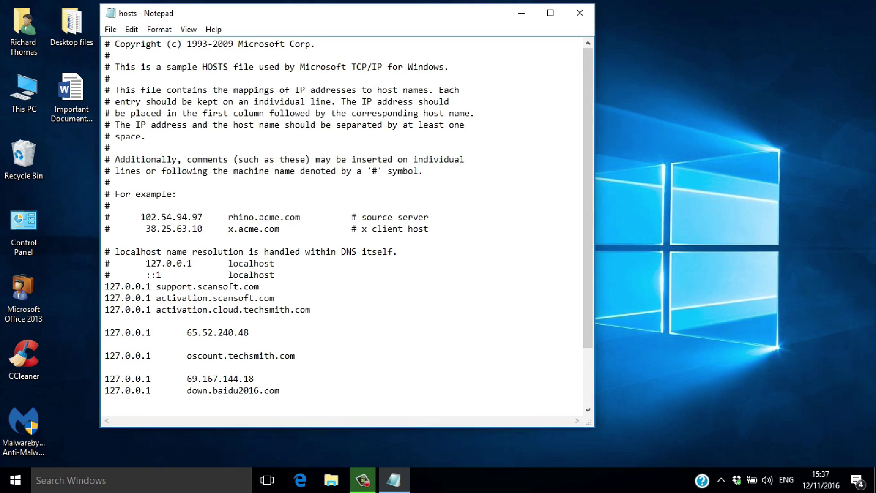
{"action": "key", "text": "ctrl+End"}
{"action": "type", "text": "0.0"}
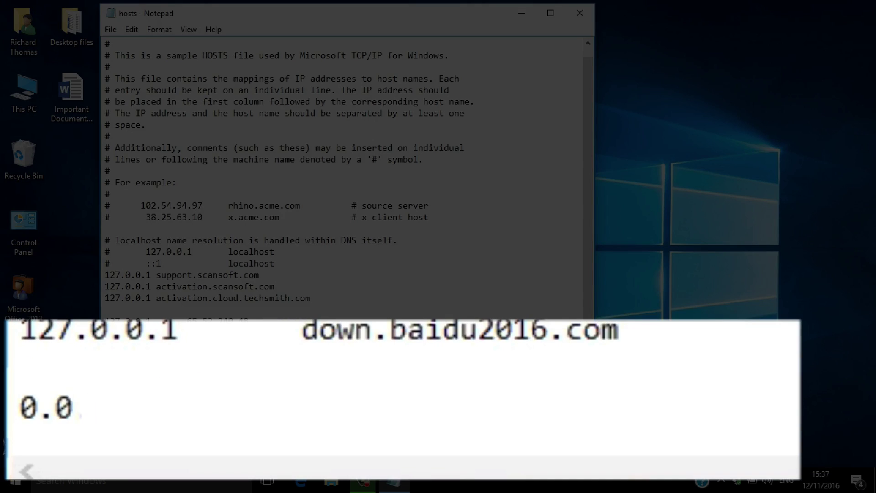
{"action": "type", "text": ".0.0"}
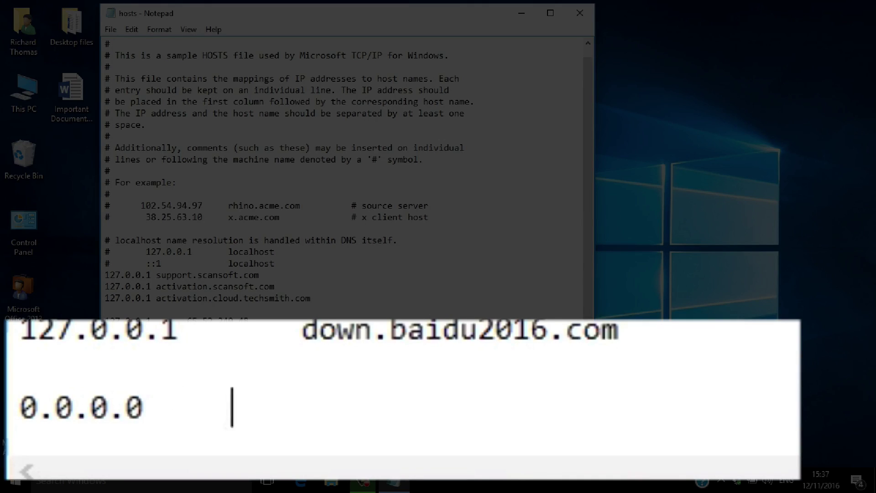
{"action": "key", "text": "BackSpace"}
{"action": "key", "text": "BackSpace"}
{"action": "key", "text": "BackSpace"}
{"action": "key", "text": "BackSpace"}
{"action": "key", "text": "BackSpace"}
{"action": "key", "text": "BackSpace"}
{"action": "type", "text": "www"}
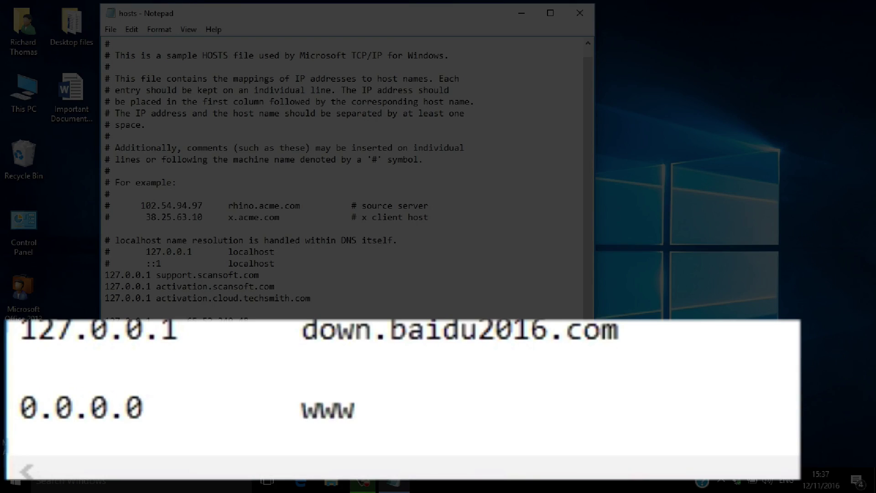
{"action": "type", "text": ".facebook.com"}
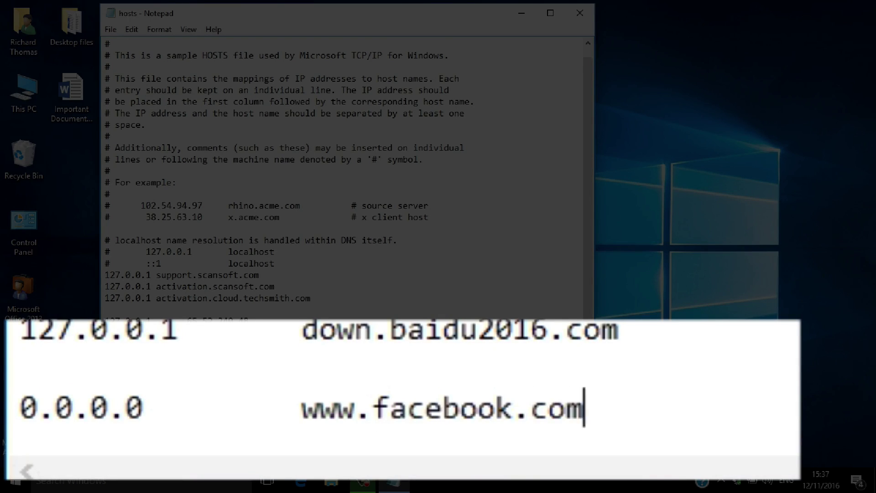
{"action": "key", "text": "Return"}
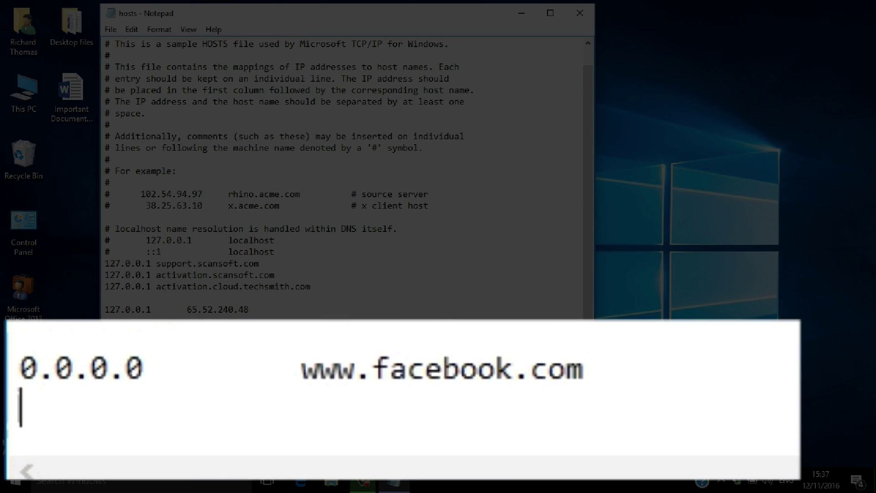
Step: Save the edited hosts file from the File menu
{"action": "key", "text": "alt+f"}
{"action": "key", "text": "Escape"}
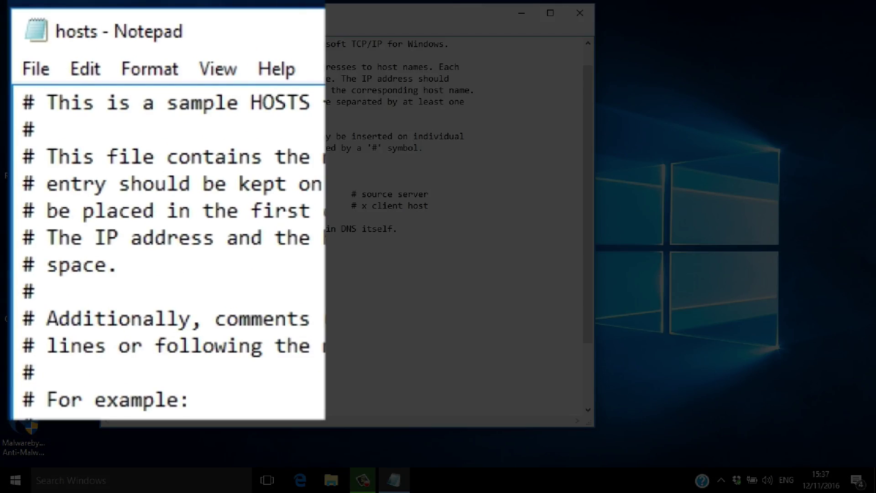
{"action": "left_click", "coordinate": [36, 69]}
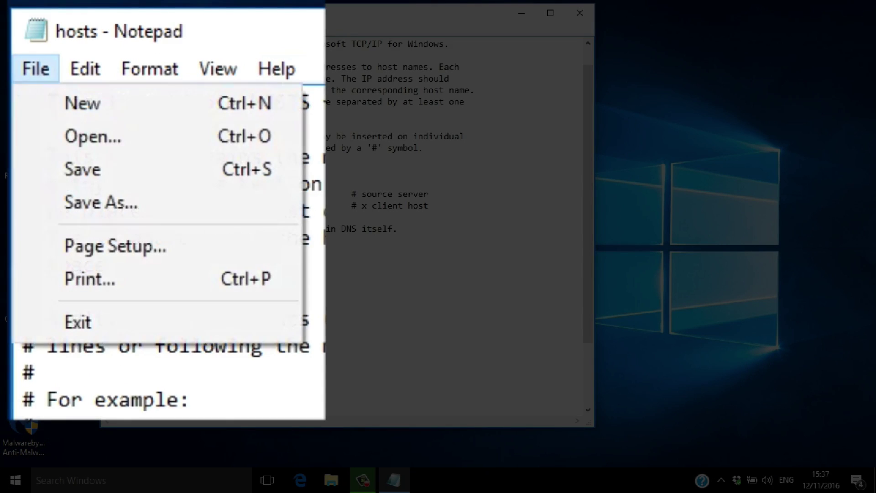
{"action": "key", "text": "Down"}
{"action": "key", "text": "Down"}
{"action": "key", "text": "Return"}
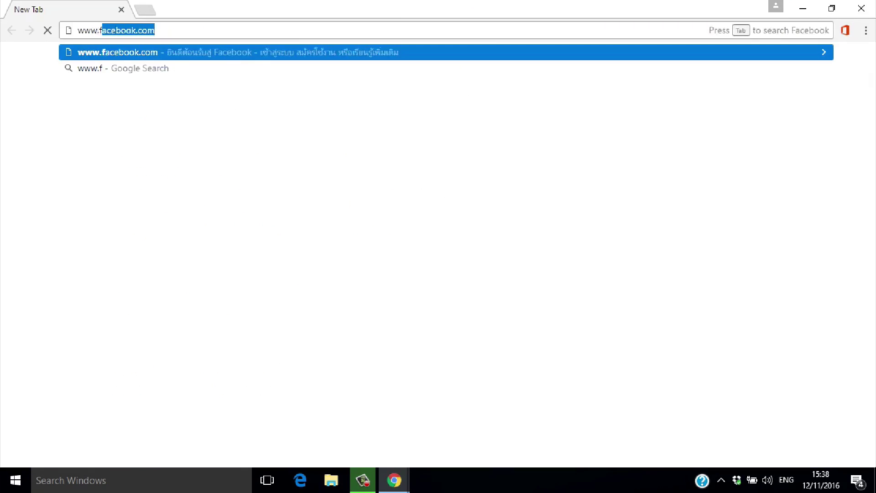
{"action": "type", "text": "ebook.com"}
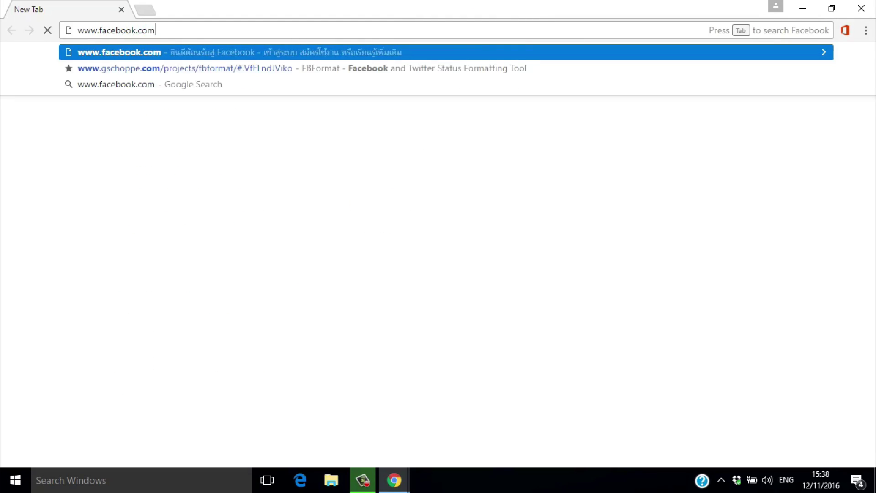
{"action": "key", "text": "Return"}
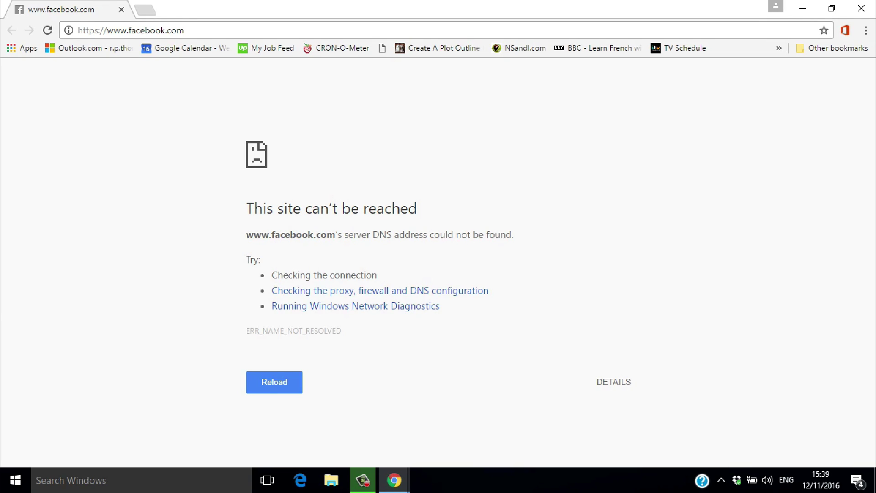
{"action": "left_click", "coordinate": [274, 382]}
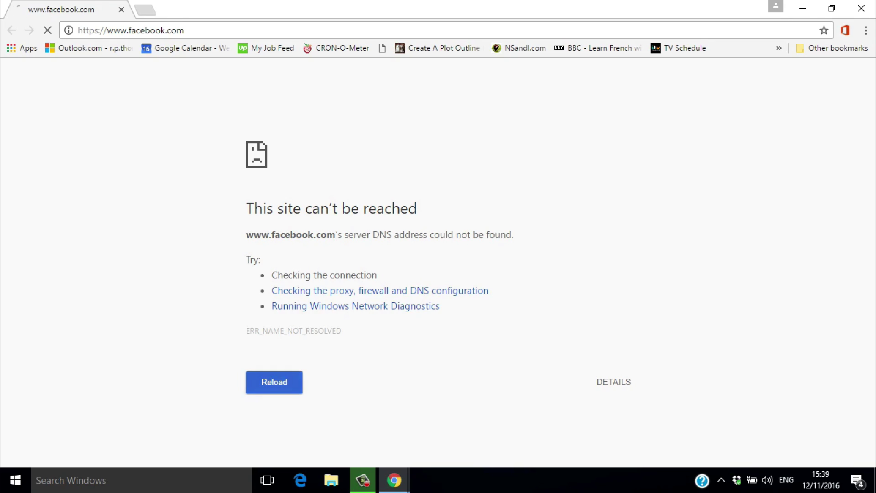